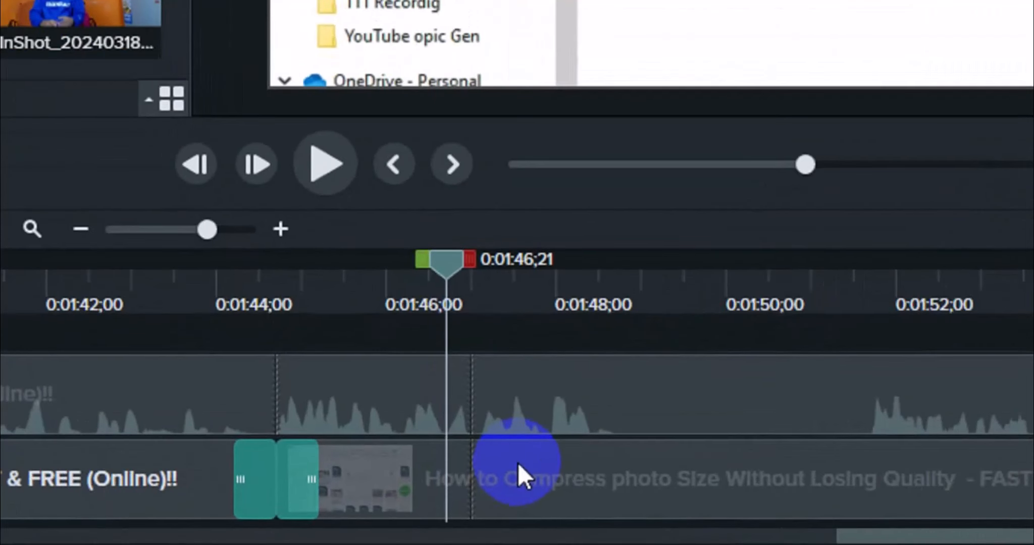
# Split the Track 1 screen recording at 0:01:46;24, just before the Downloads folder view changes
pyautogui.click(417, 480)
pyautogui.moveTo(447, 270); pyautogui.dragTo(545, 280)
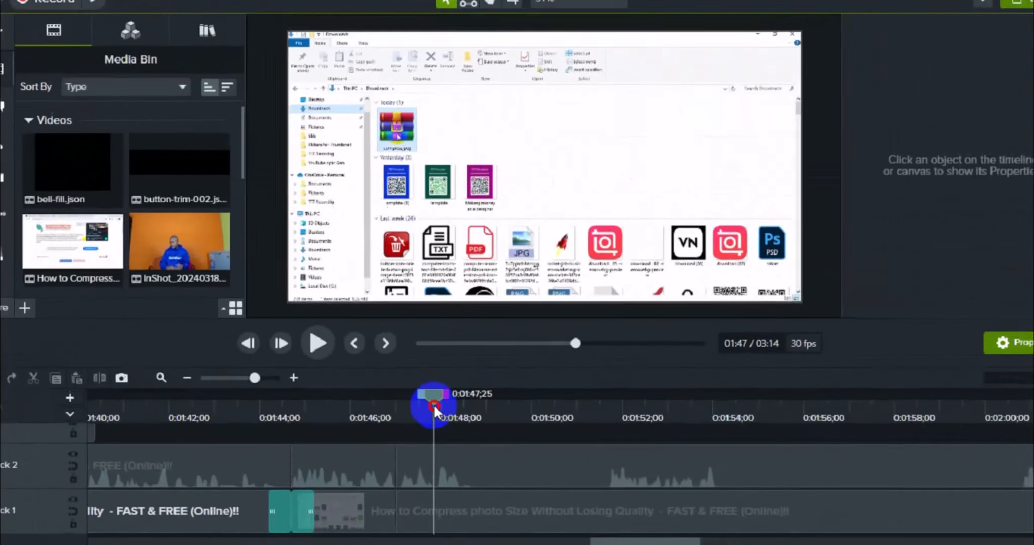
pyautogui.moveTo(434, 407); pyautogui.dragTo(487, 403)
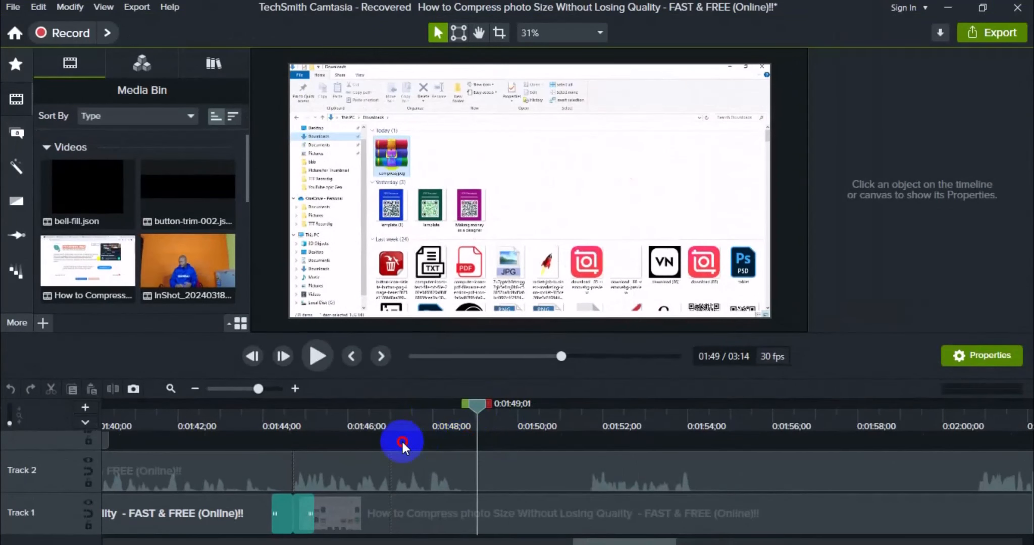
pyautogui.moveTo(403, 443); pyautogui.dragTo(382, 449)
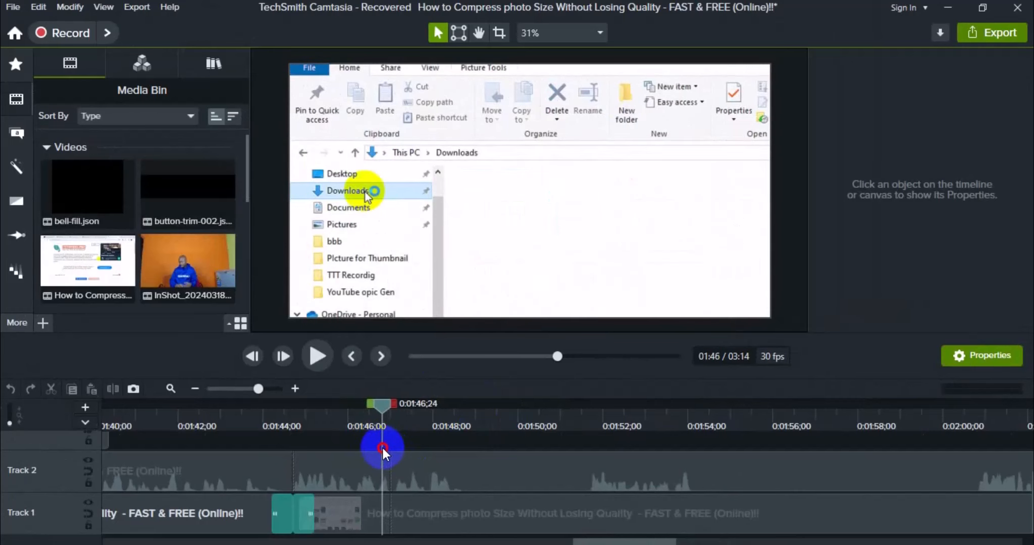
pyautogui.click(398, 514)
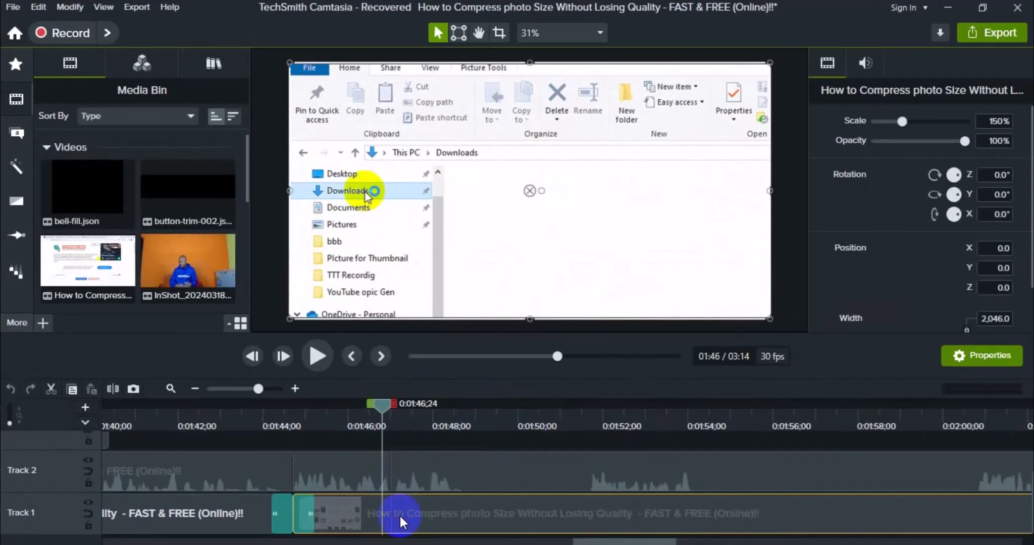
pyautogui.press('s')
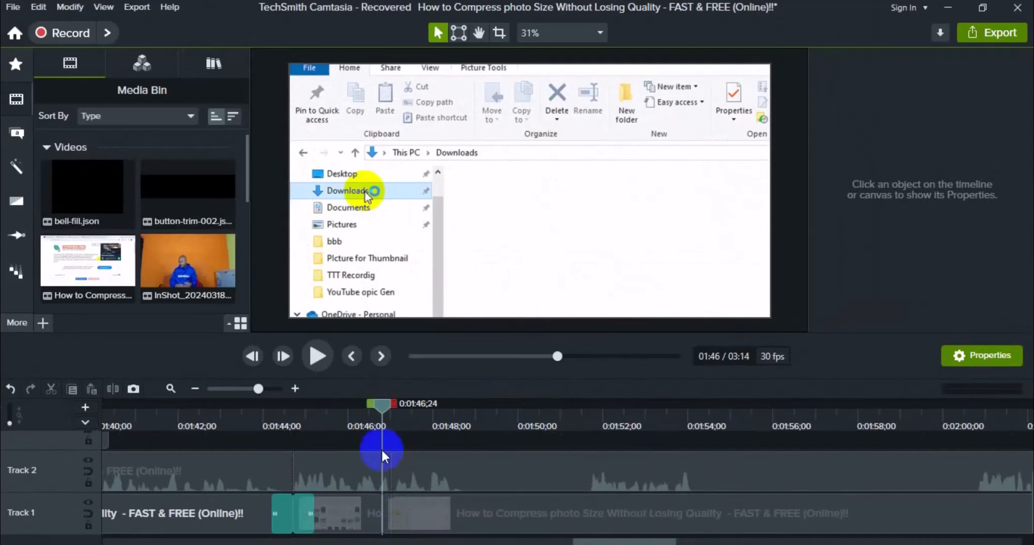
# Split the Track 1 clip again at 0:01:51;17, after the Downloads files have loaded
pyautogui.moveTo(378, 406); pyautogui.dragTo(584, 433)
pyautogui.click(588, 492)
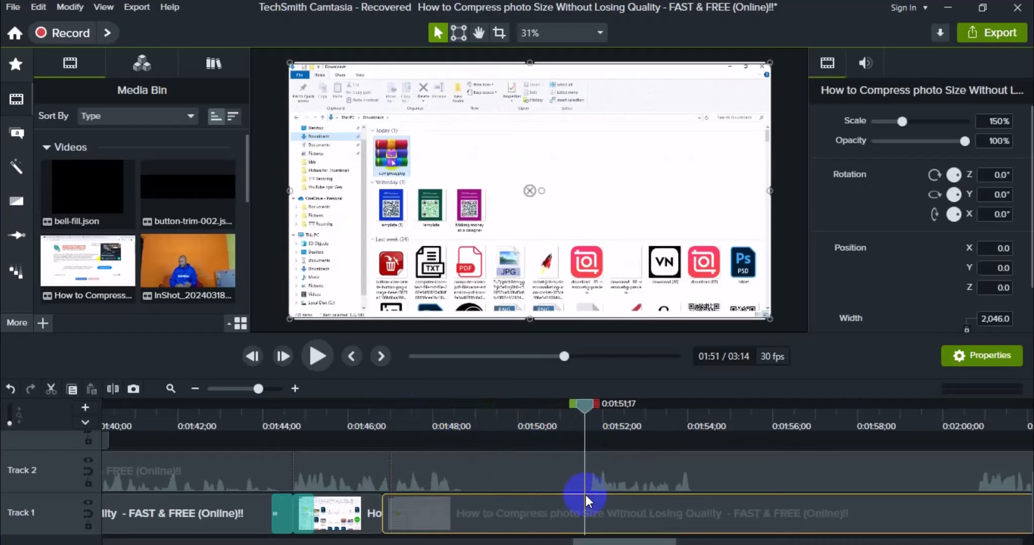
pyautogui.press('s')
# Apply the Freeze Region visual effect to the short Track 1 segment between the two cuts
pyautogui.click(531, 527)
pyautogui.click(492, 422)
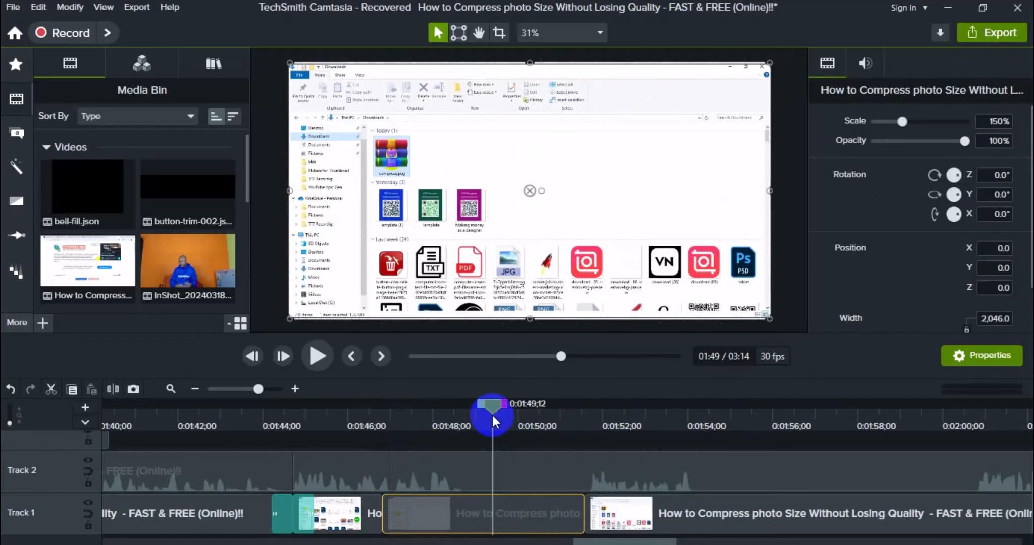
pyautogui.click(15, 167)
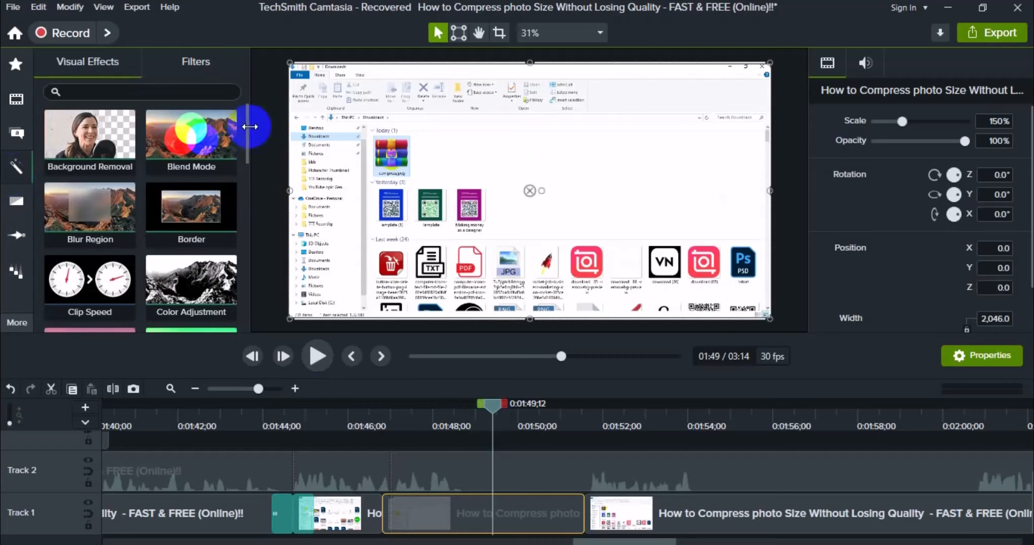
pyautogui.moveTo(244, 145); pyautogui.dragTo(259, 238)
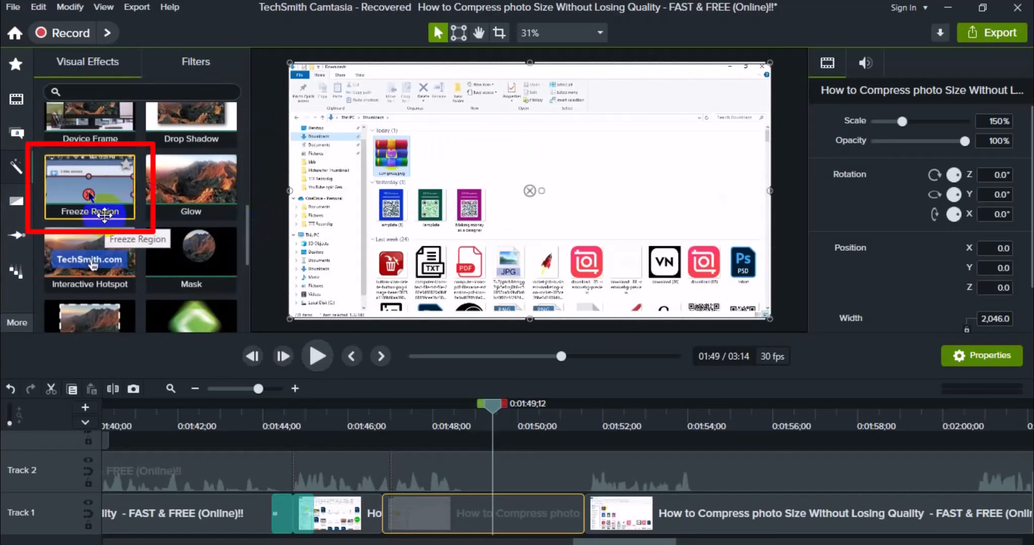
pyautogui.moveTo(98, 206)
pyautogui.mouseDown()
pyautogui.moveTo(346, 416)
pyautogui.moveTo(441, 515)
pyautogui.mouseUp()
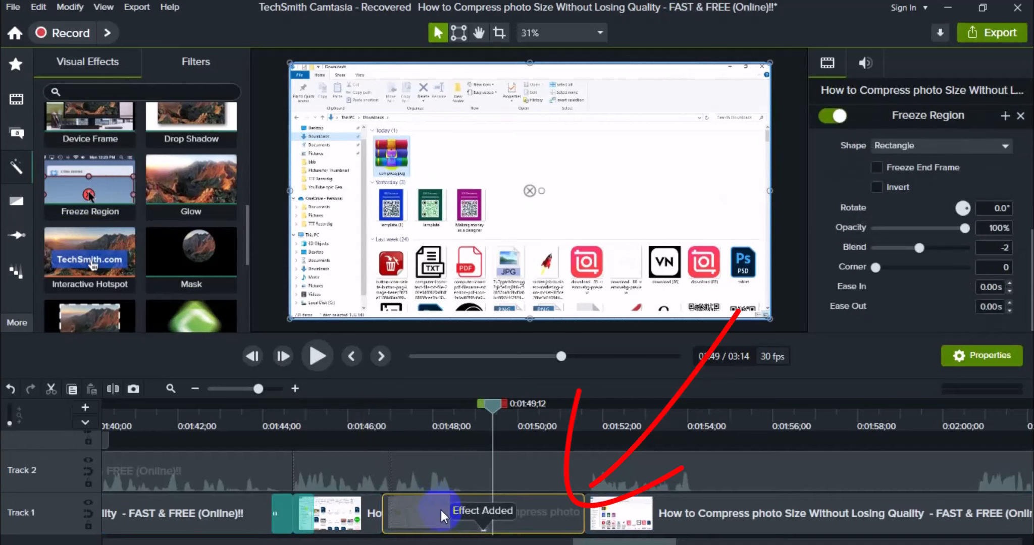
pyautogui.click(484, 507)
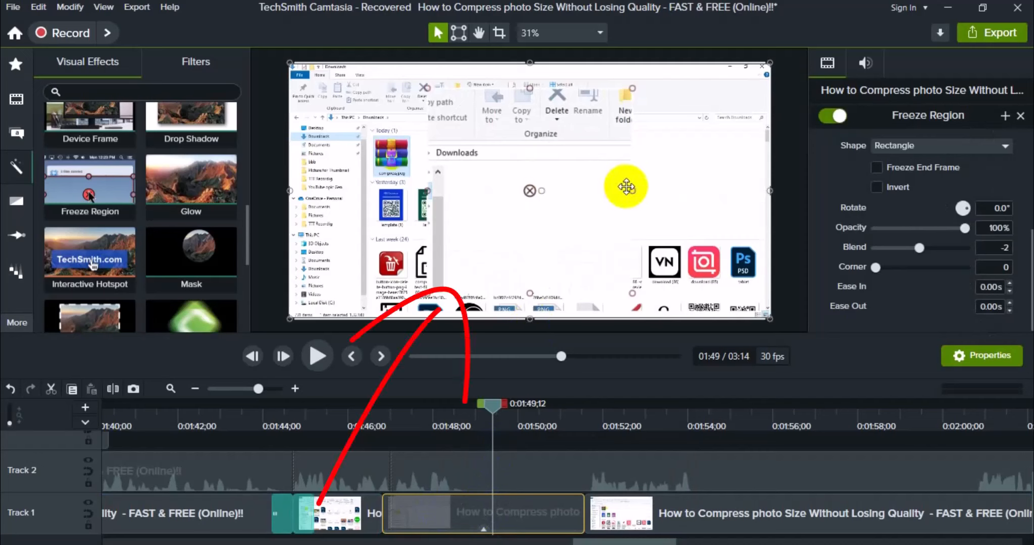
# Reposition and resize the freeze region over the file list area below the Downloads heading, and preview it along the segment
pyautogui.moveTo(631, 190); pyautogui.dragTo(755, 187)
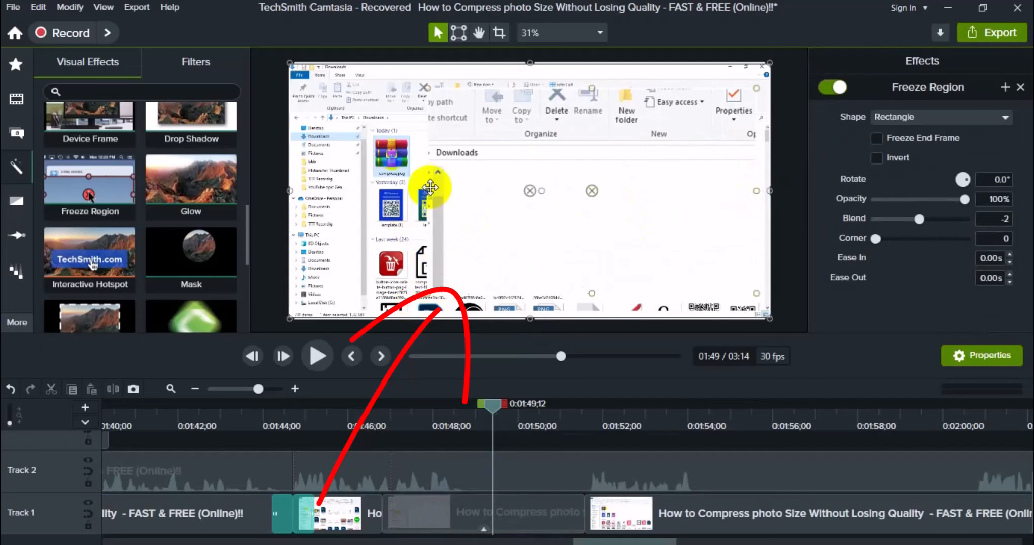
pyautogui.moveTo(429, 182); pyautogui.dragTo(427, 148)
pyautogui.moveTo(593, 212); pyautogui.dragTo(593, 247)
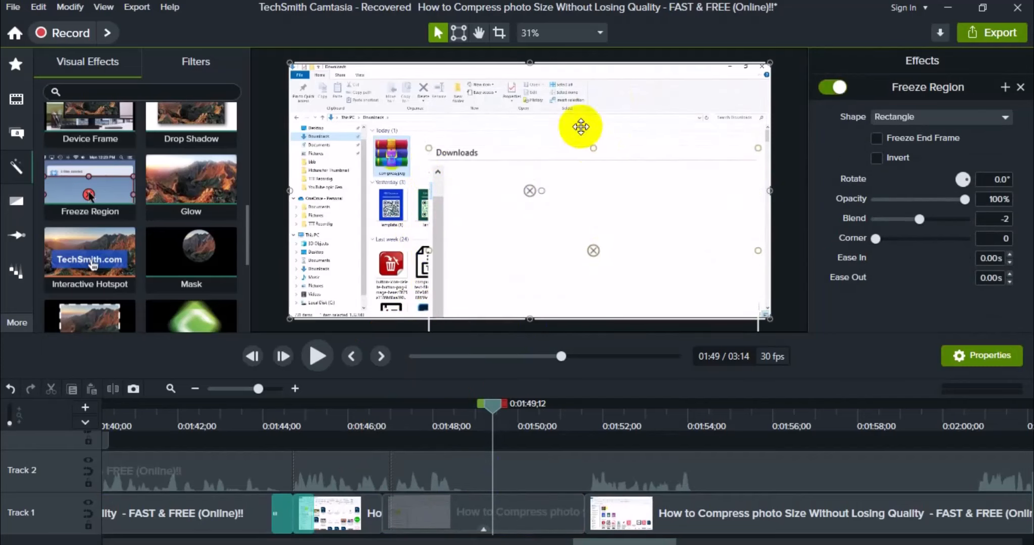
pyautogui.click(402, 418)
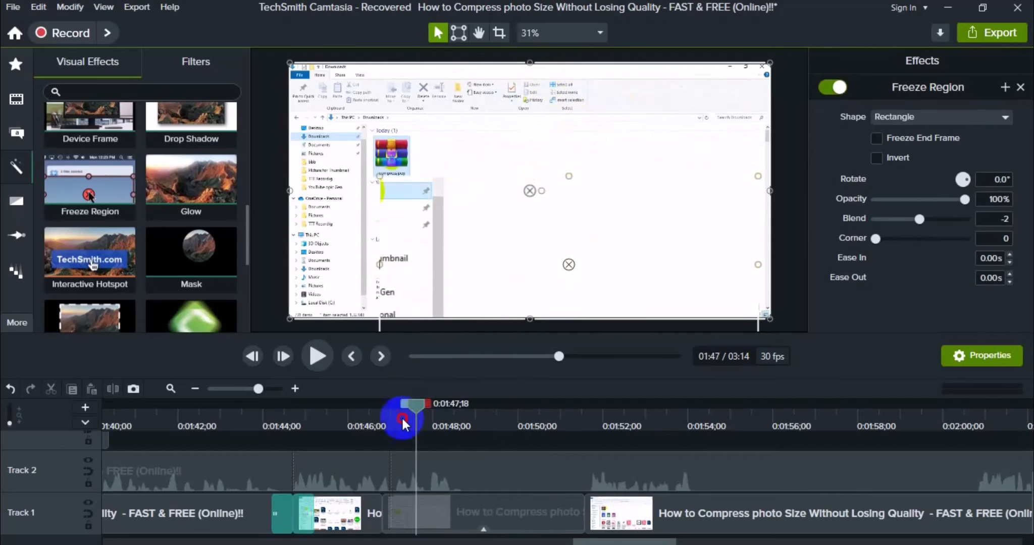
pyautogui.moveTo(403, 422); pyautogui.dragTo(564, 447)
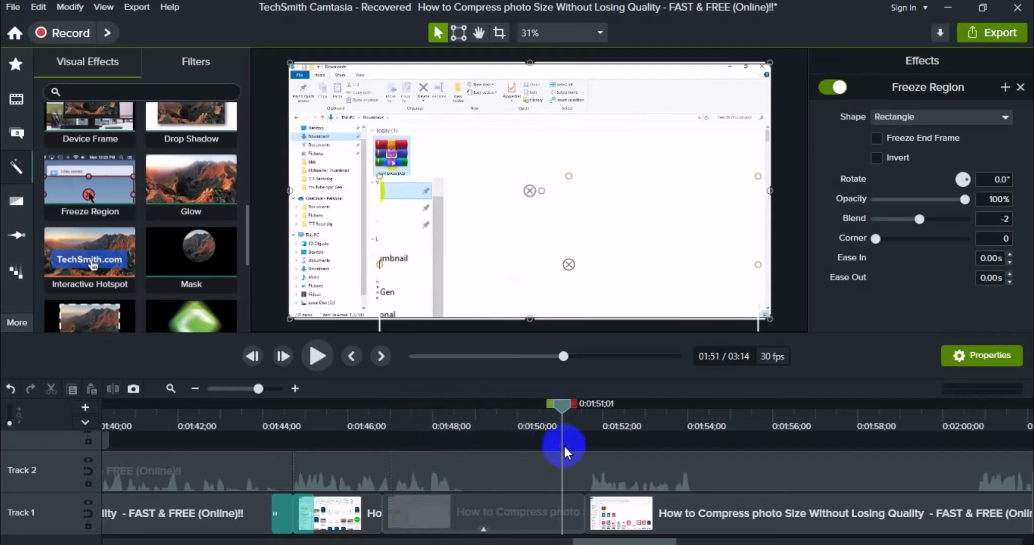
# Try the Invert option on the segment's freeze region, compare it on and off, and leave it disabled
pyautogui.click(525, 515)
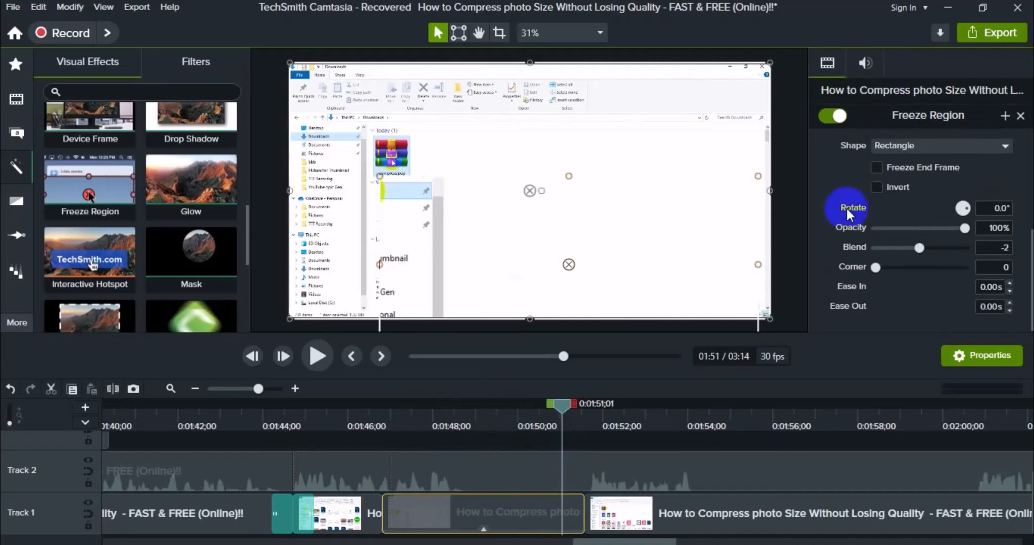
pyautogui.click(876, 189)
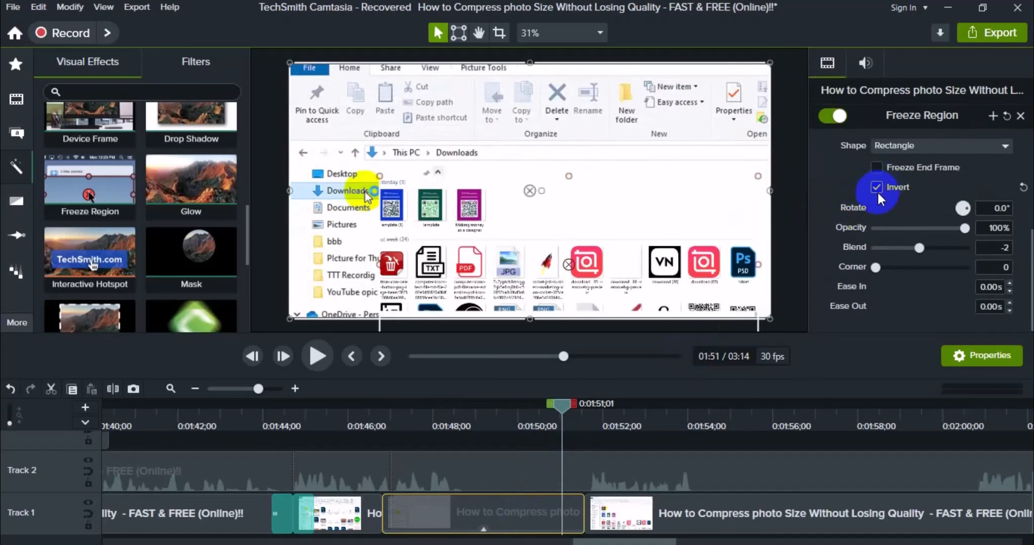
pyautogui.click(877, 188)
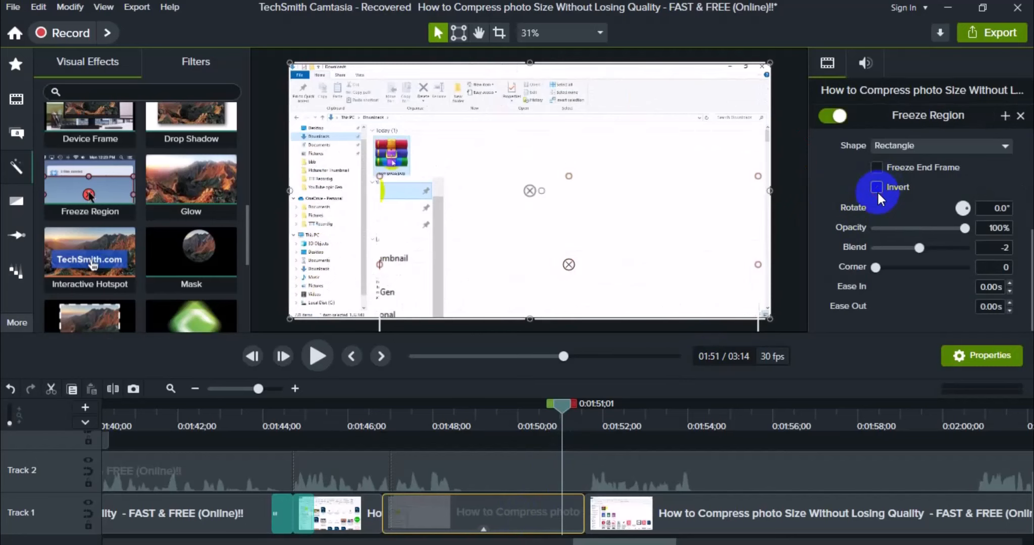
pyautogui.click(877, 188)
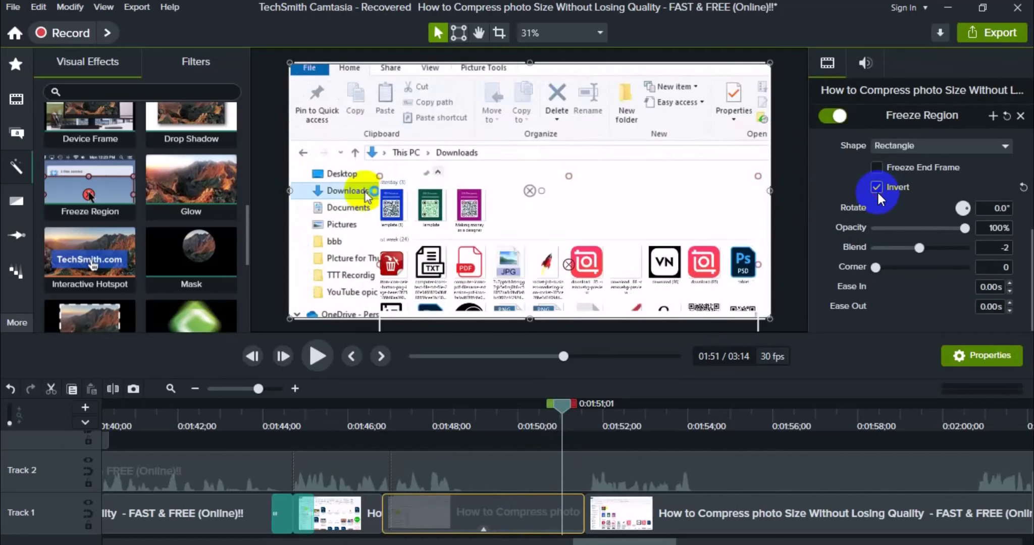
pyautogui.click(877, 187)
pyautogui.click(876, 187)
pyautogui.click(877, 191)
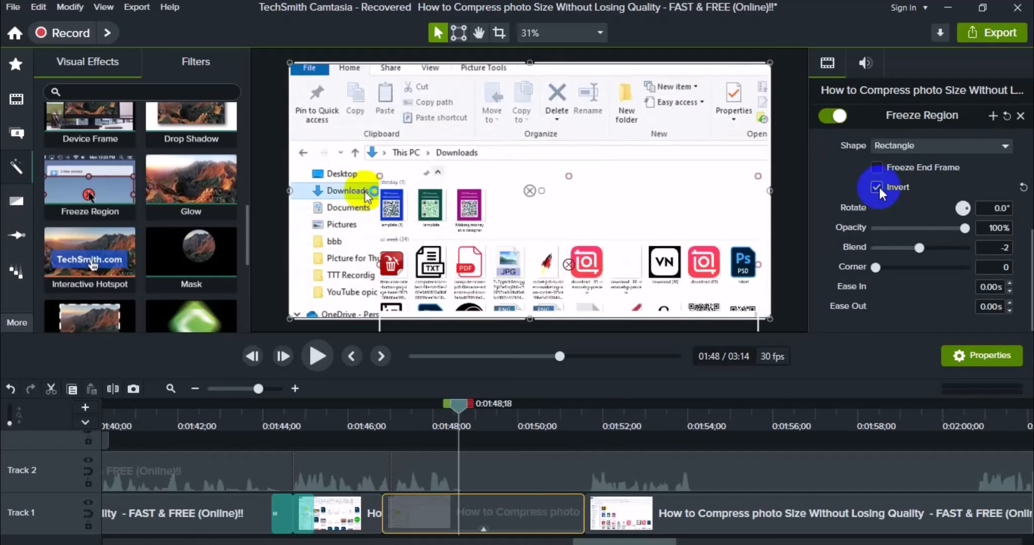
pyautogui.click(879, 185)
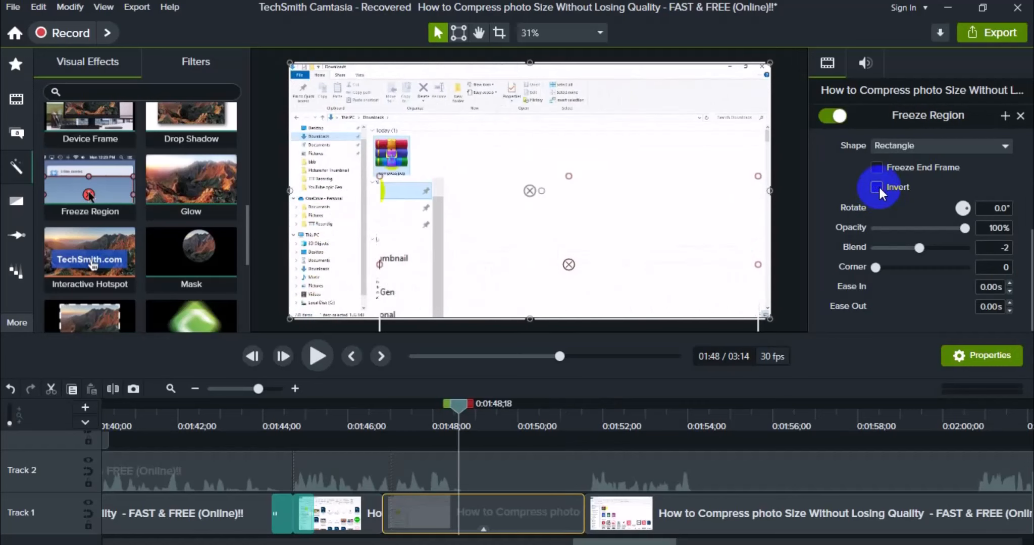
pyautogui.moveTo(457, 407); pyautogui.dragTo(538, 419)
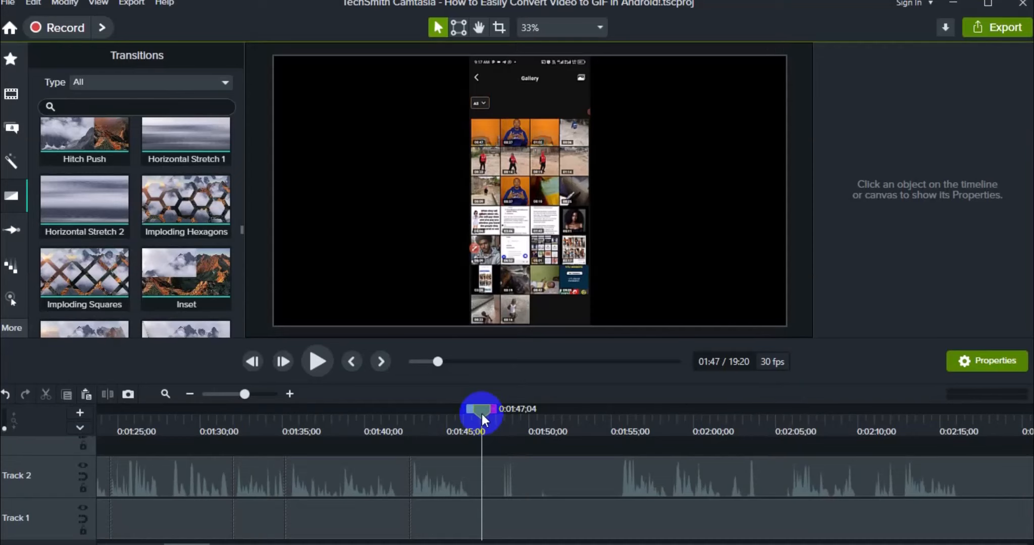
# In the How to Easily Convert Video to GIF in Android! project, split the Track 1 clip at 0:01:46;29
pyautogui.moveTo(483, 418); pyautogui.dragTo(485, 419)
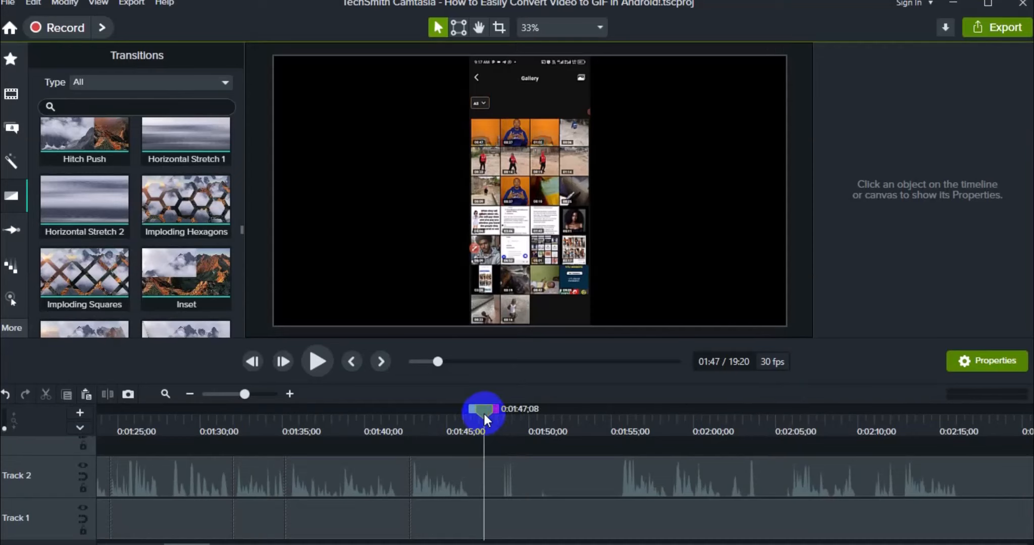
pyautogui.click(485, 419)
pyautogui.moveTo(485, 419); pyautogui.dragTo(504, 422)
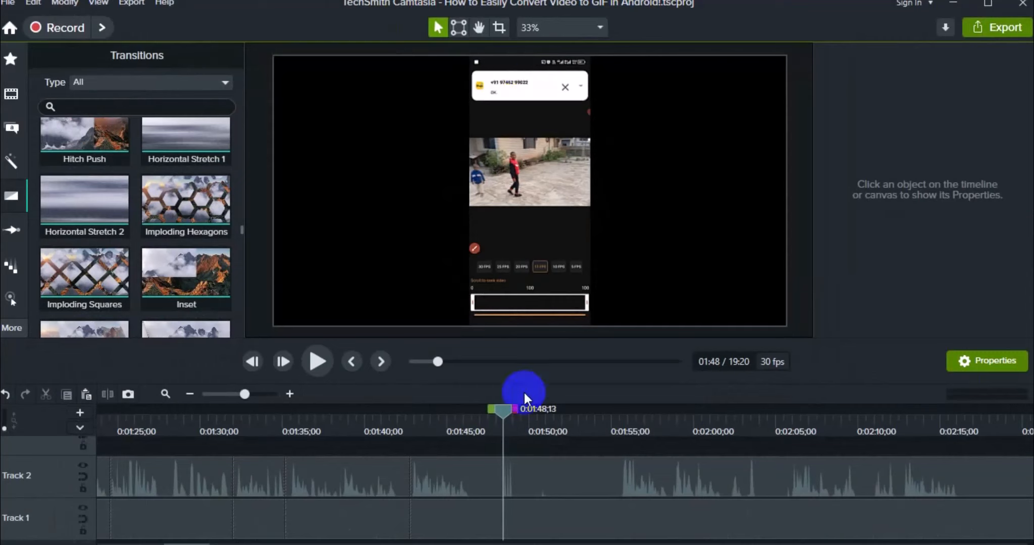
pyautogui.moveTo(503, 412); pyautogui.dragTo(478, 415)
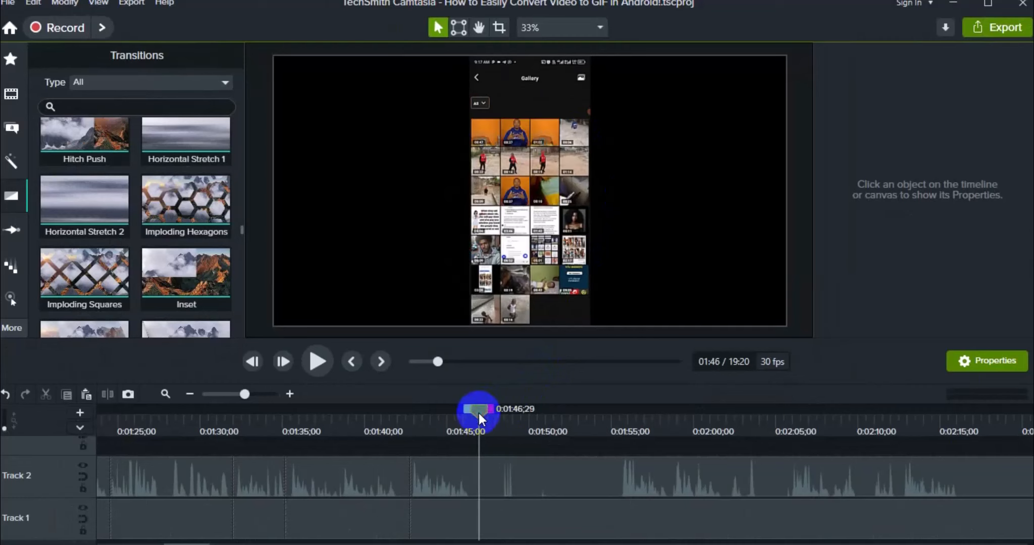
pyautogui.click(502, 524)
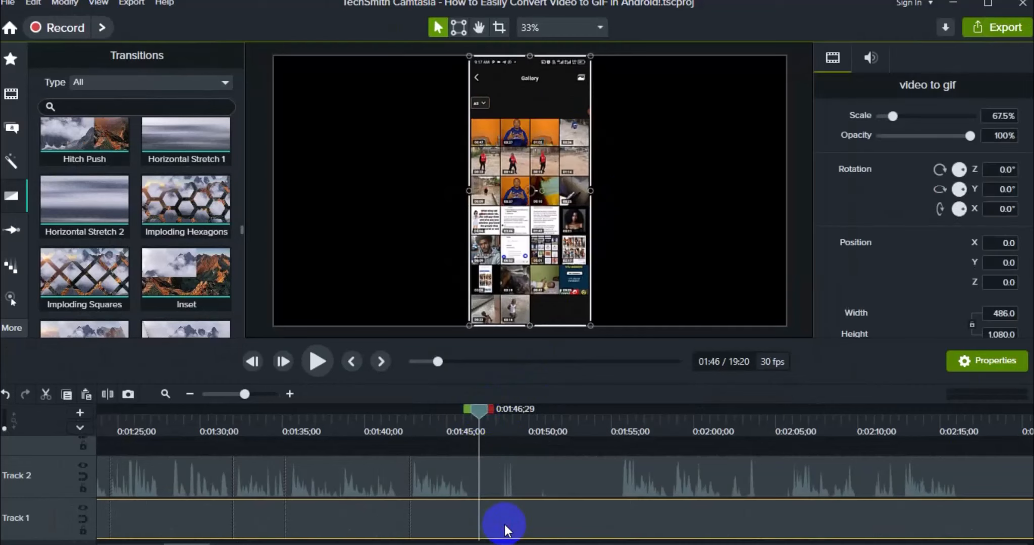
pyautogui.press('s')
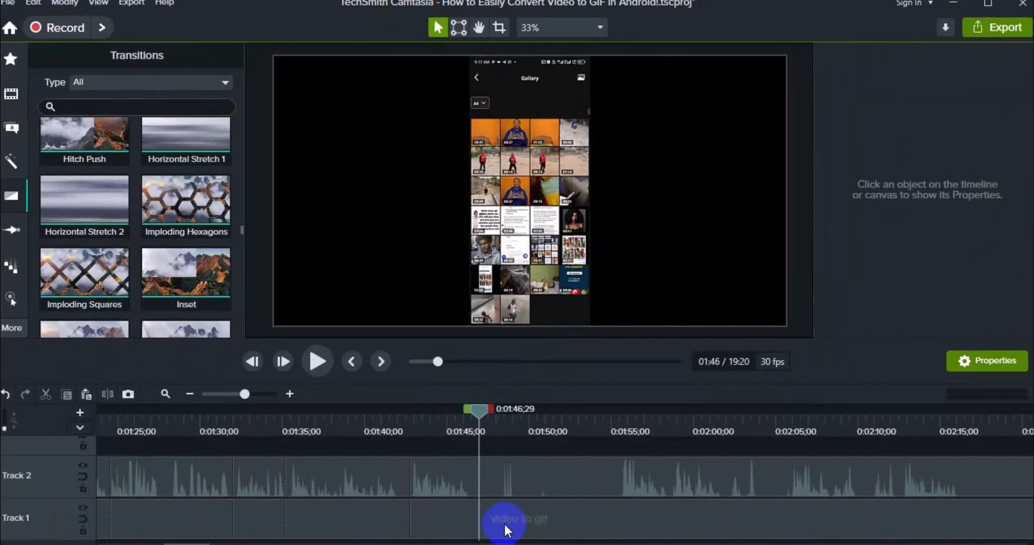
# Split the Track 1 video to gif clip at 0:01:51;03, once the phone notification is gone
pyautogui.click(477, 412)
pyautogui.moveTo(477, 415); pyautogui.dragTo(528, 413)
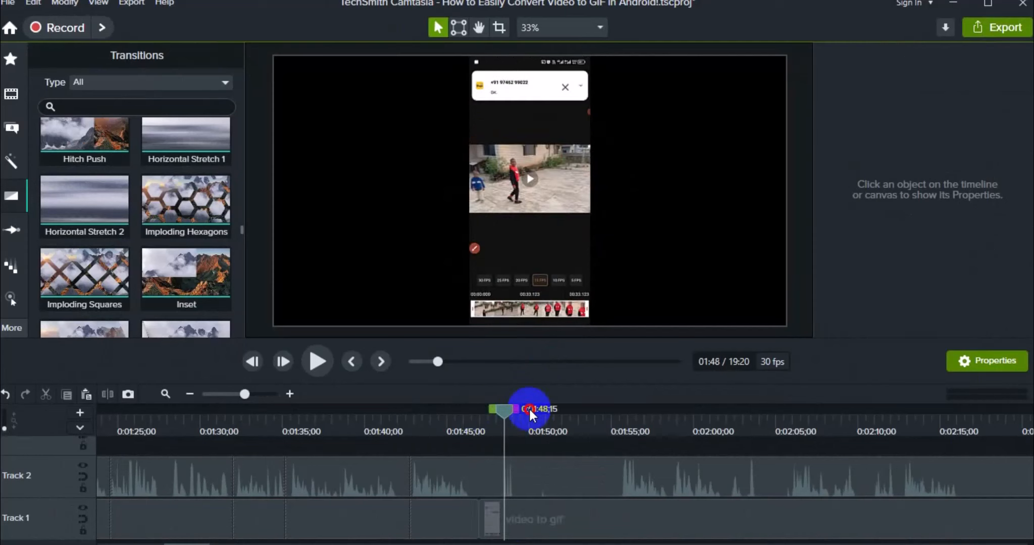
pyautogui.moveTo(529, 413); pyautogui.dragTo(545, 413)
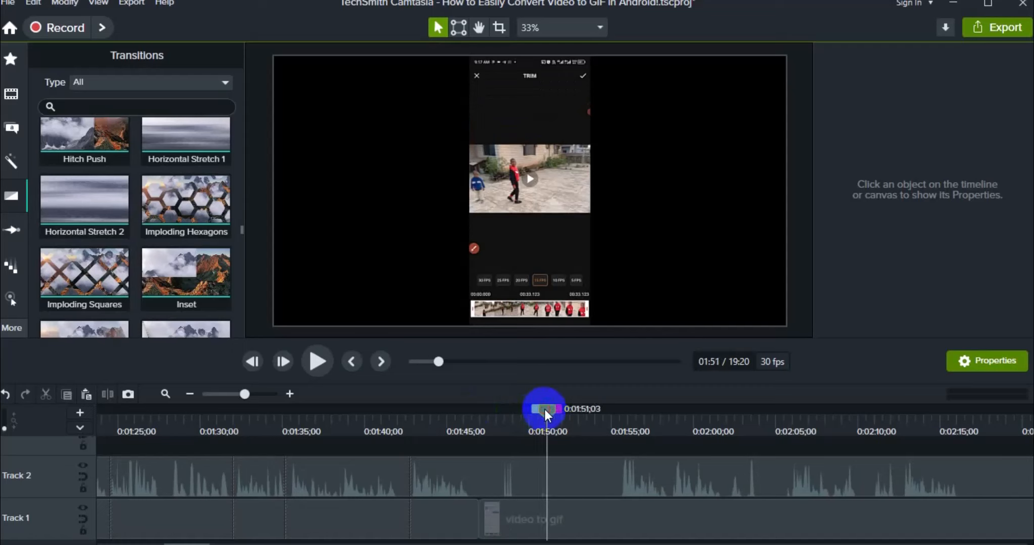
pyautogui.click(564, 519)
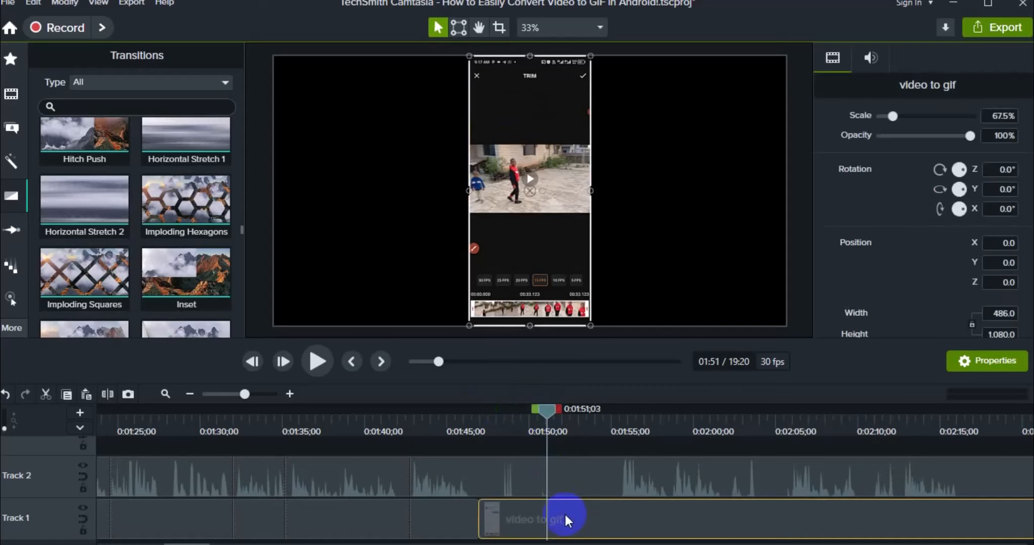
pyautogui.press('s')
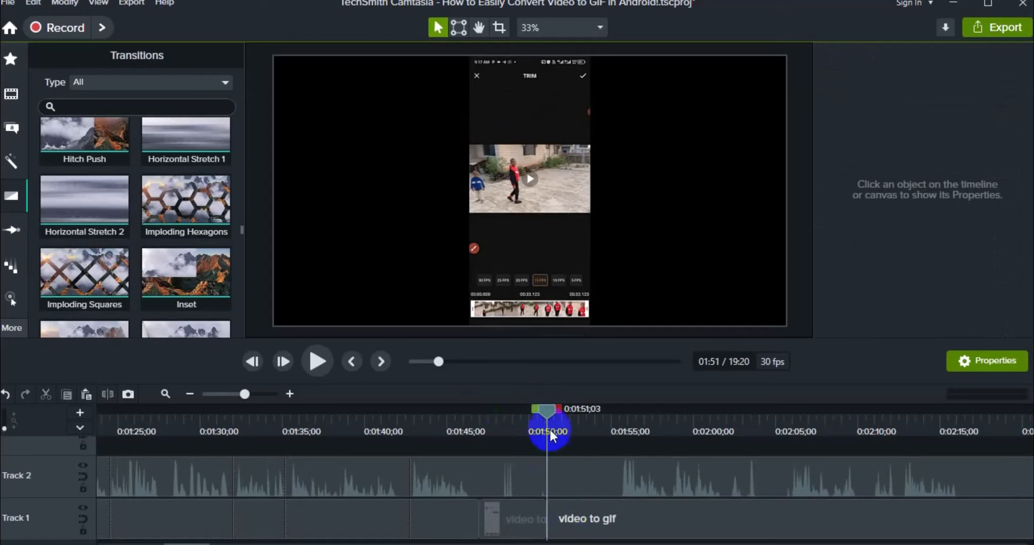
# Apply the Freeze Region effect to the isolated Track 1 video to gif segment containing the phone notification, with the playhead at 0:01:48;11
pyautogui.click(546, 411)
pyautogui.moveTo(547, 410); pyautogui.dragTo(501, 417)
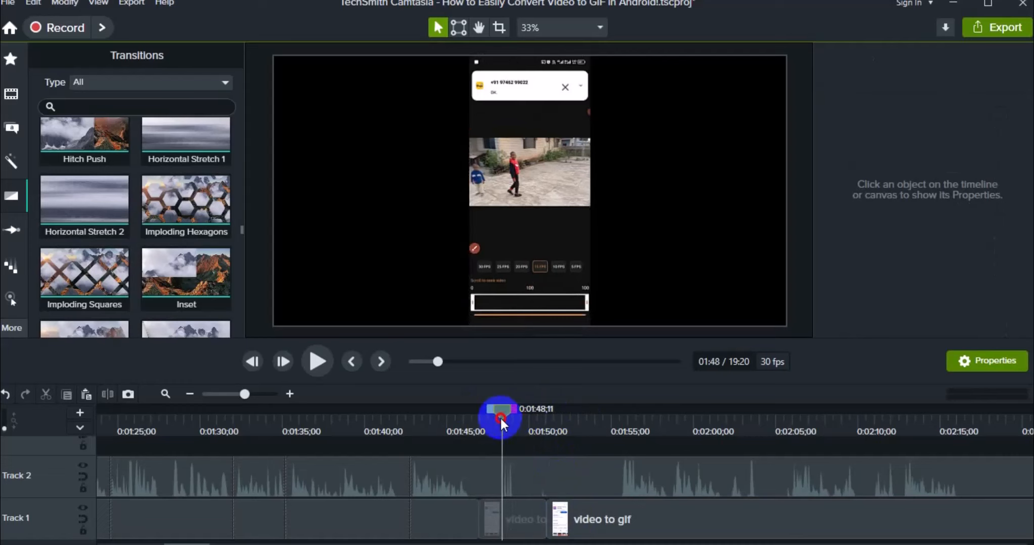
pyautogui.click(515, 513)
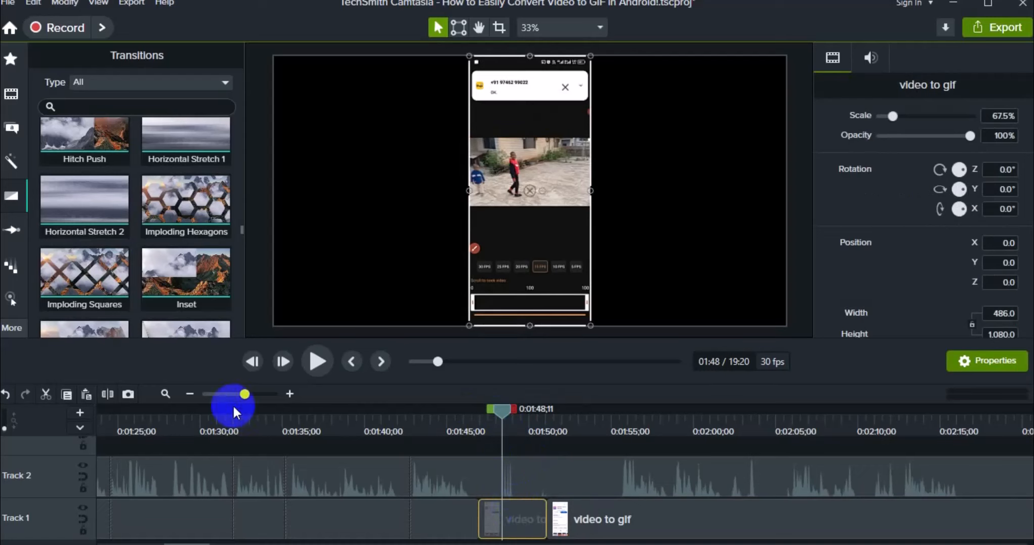
pyautogui.click(16, 163)
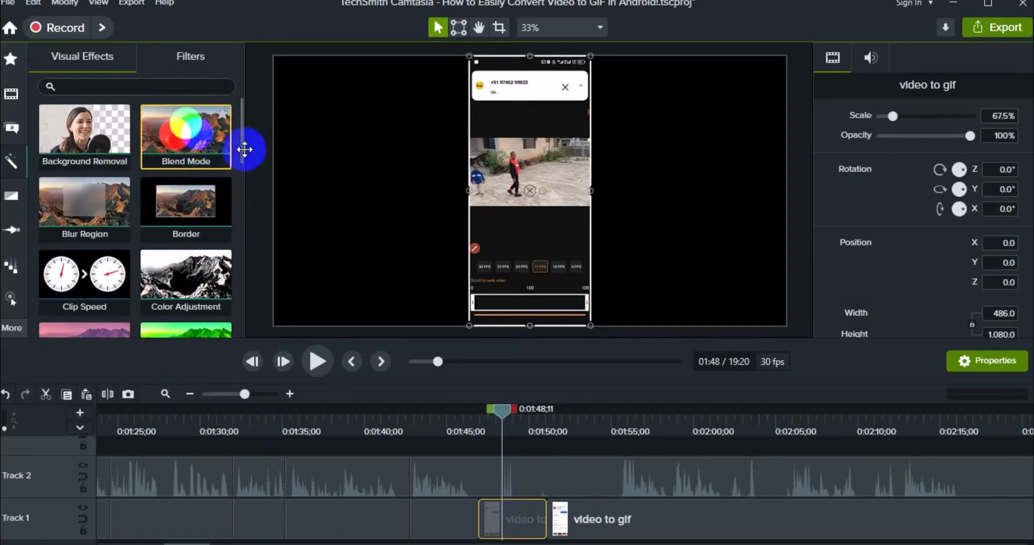
pyautogui.moveTo(242, 150); pyautogui.dragTo(242, 231)
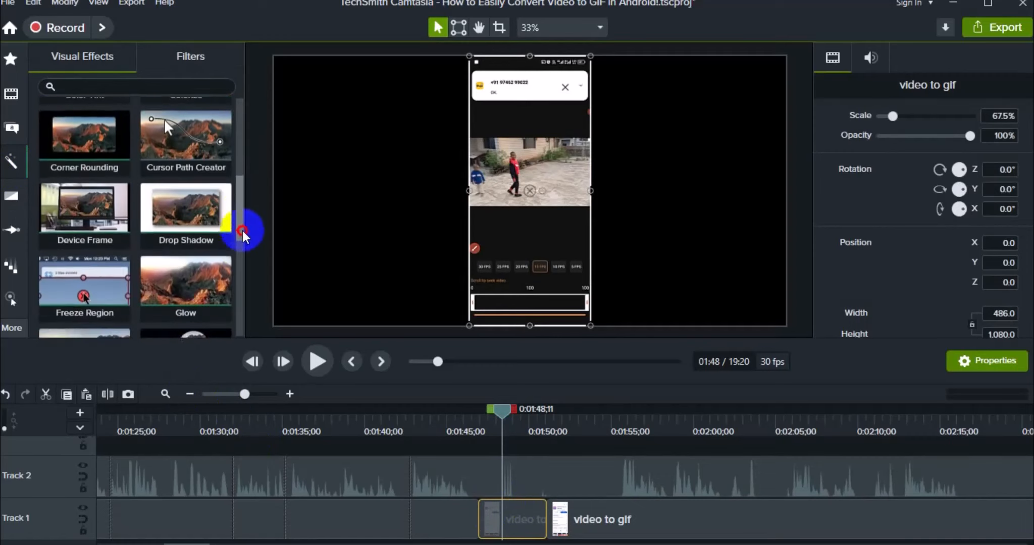
pyautogui.moveTo(67, 271)
pyautogui.mouseDown()
pyautogui.moveTo(167, 349)
pyautogui.moveTo(427, 436)
pyautogui.moveTo(503, 509)
pyautogui.mouseUp()
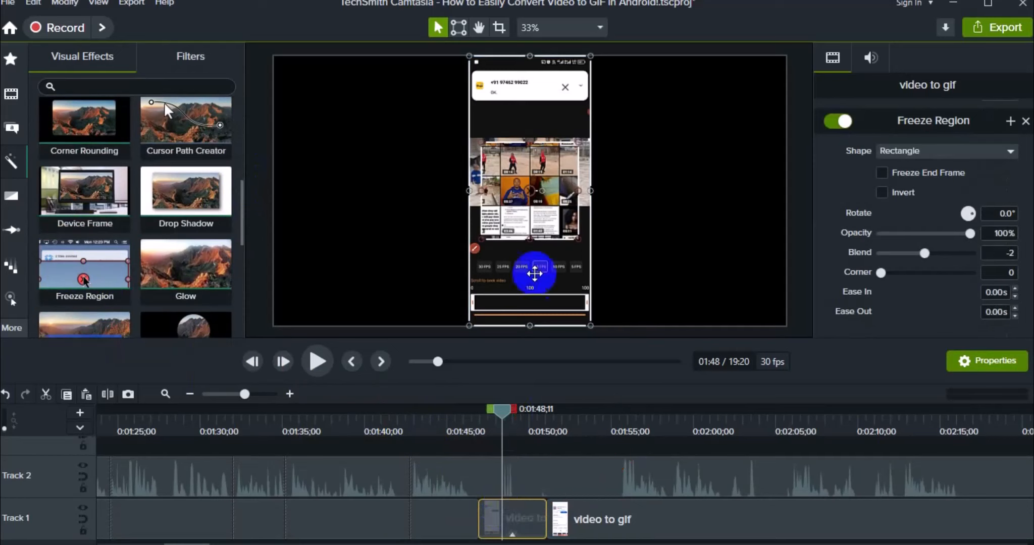
# Shorten the freeze region, move it over the phone notification, and widen it to cover the full width of the phone screen
pyautogui.click(531, 236)
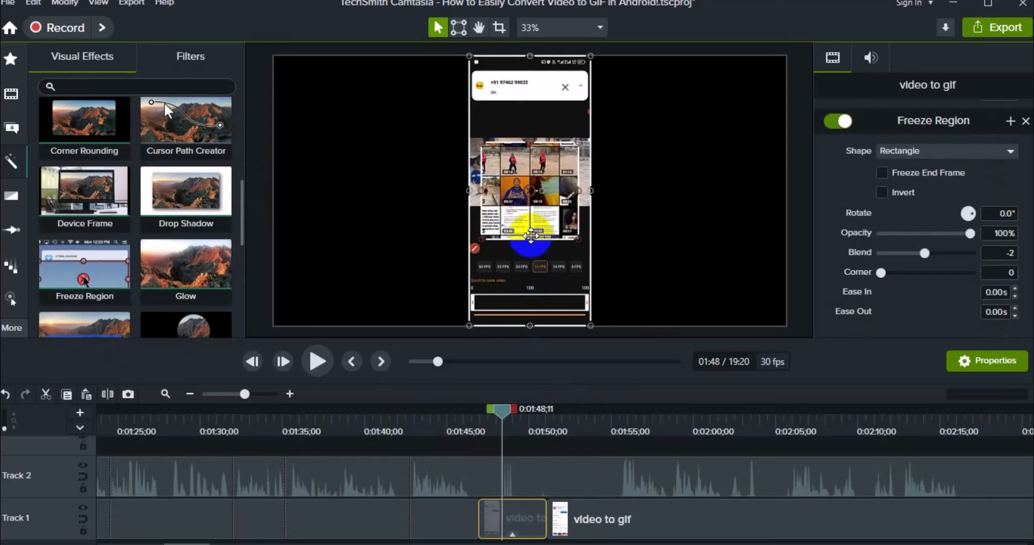
pyautogui.click(529, 223)
pyautogui.moveTo(529, 222); pyautogui.dragTo(529, 176)
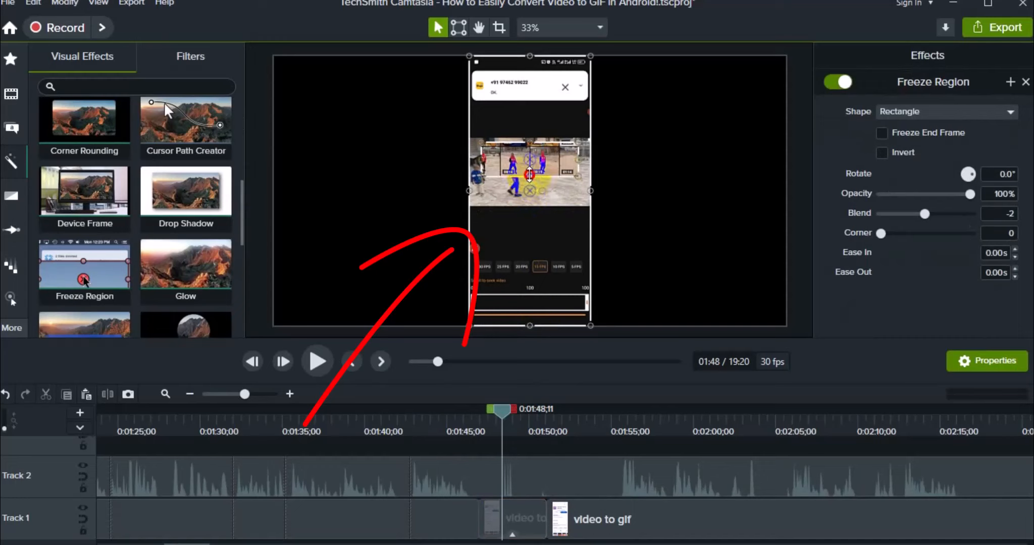
pyautogui.moveTo(529, 156)
pyautogui.mouseDown()
pyautogui.moveTo(519, 81)
pyautogui.moveTo(529, 111)
pyautogui.mouseUp()
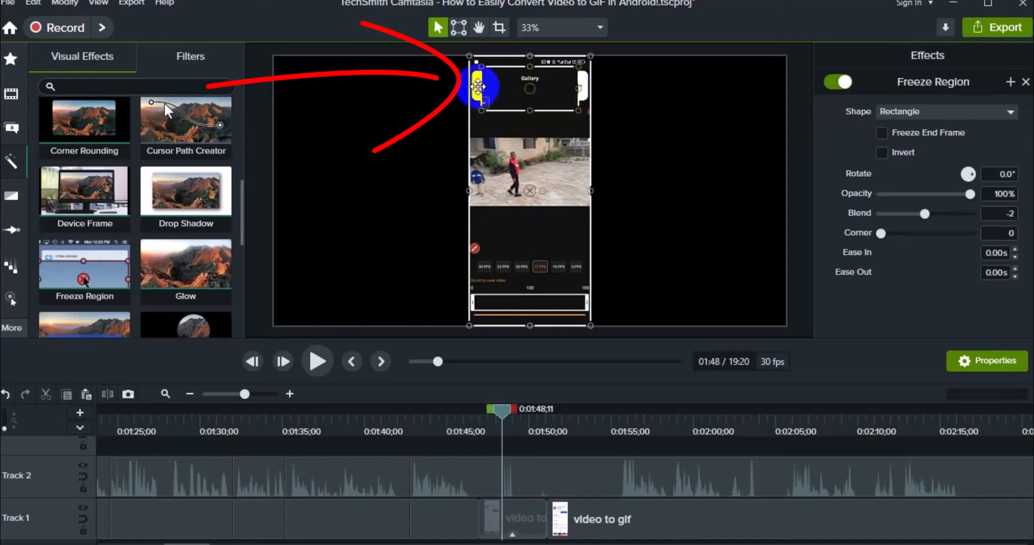
pyautogui.moveTo(478, 87); pyautogui.dragTo(468, 87)
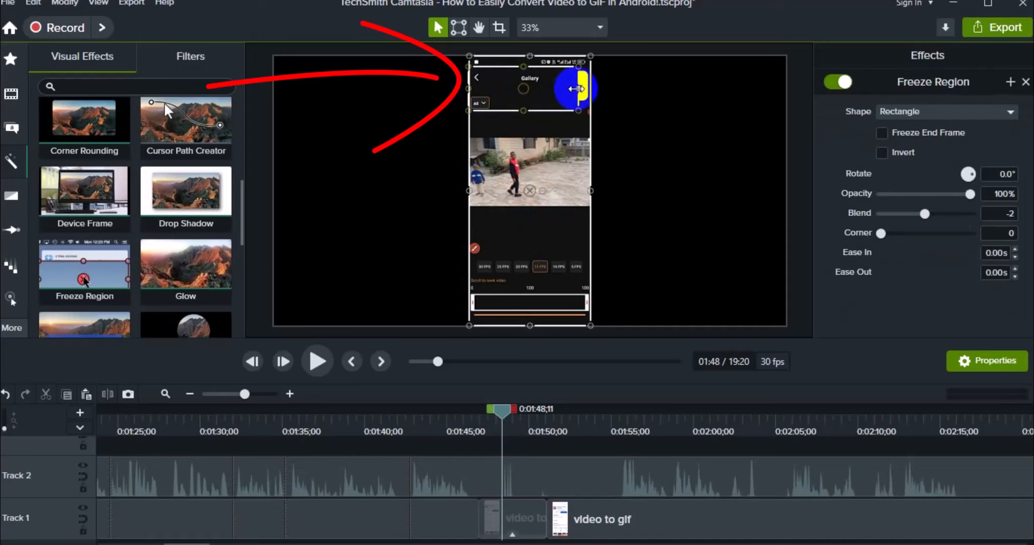
pyautogui.moveTo(582, 88); pyautogui.dragTo(596, 88)
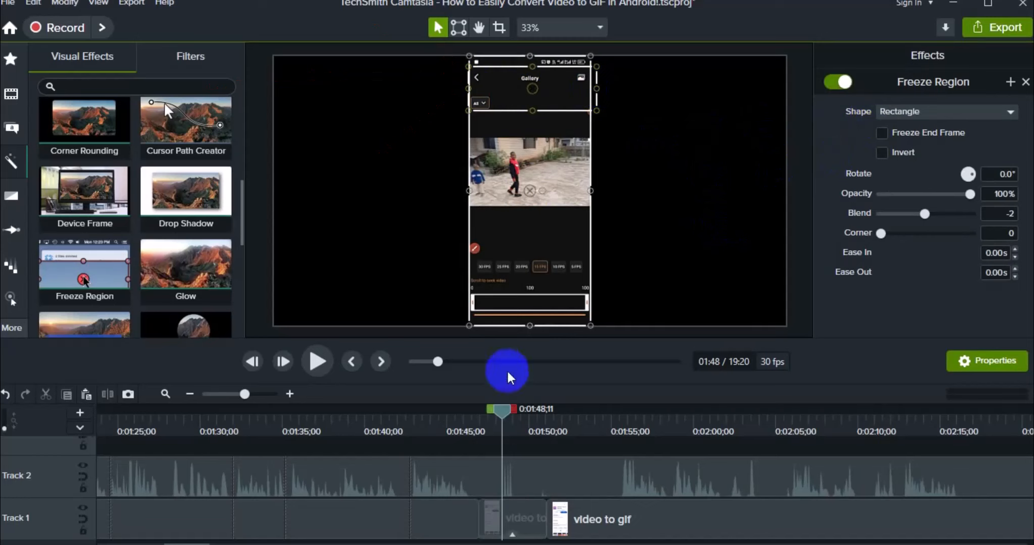
# Preview the segment with the notification covered, playing from 0:01:46;06 to about 0:01:49;12
pyautogui.moveTo(500, 411); pyautogui.dragTo(465, 418)
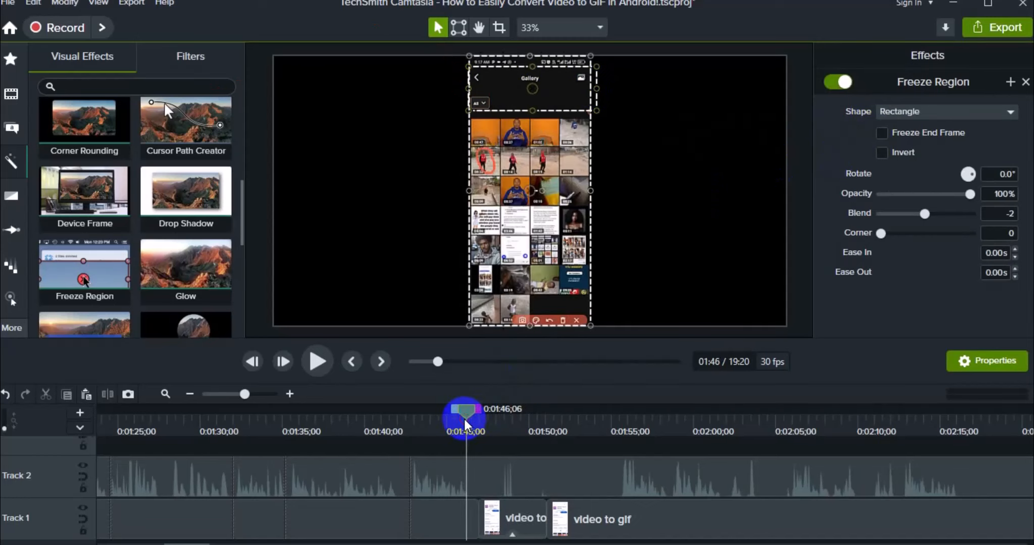
pyautogui.press('space')
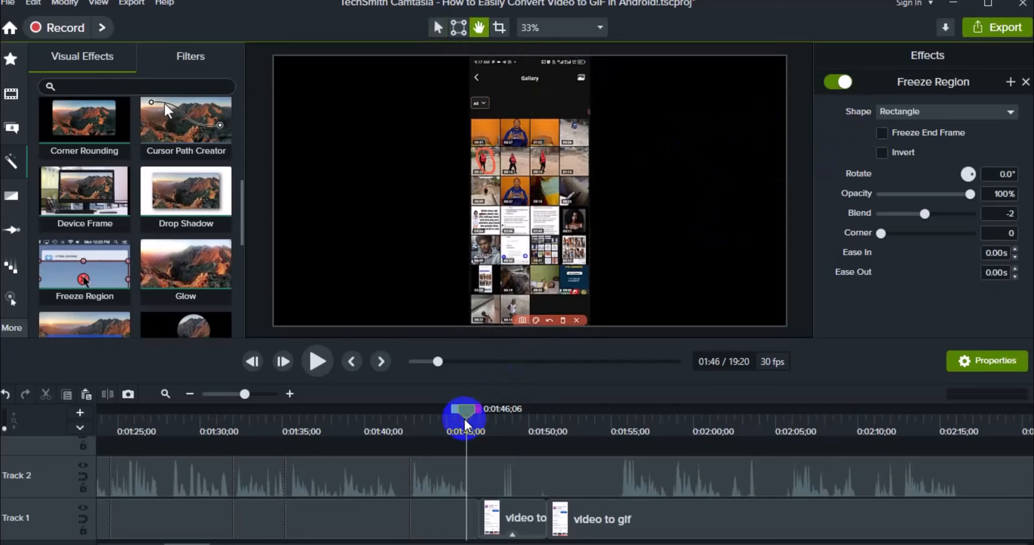
pyautogui.click(320, 368)
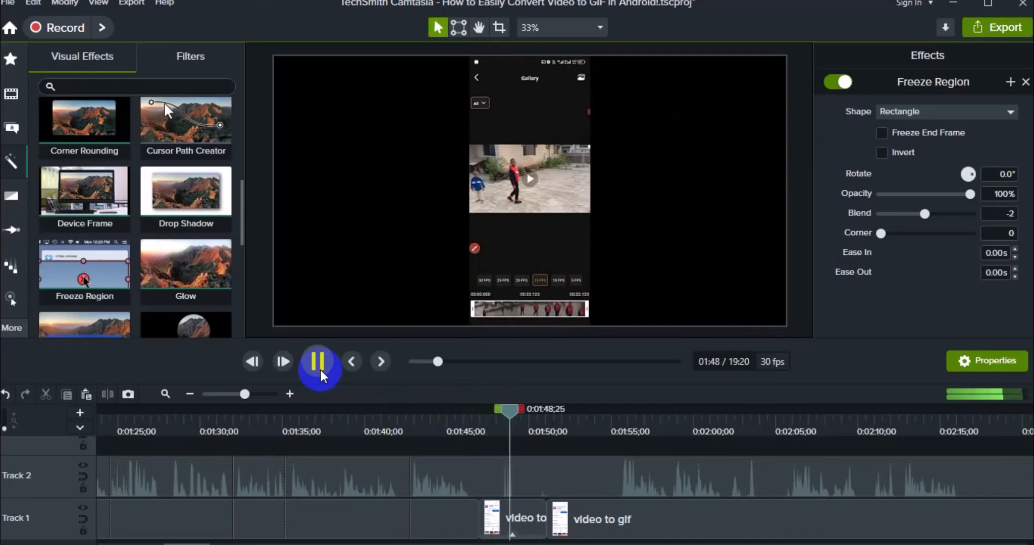
pyautogui.click(321, 370)
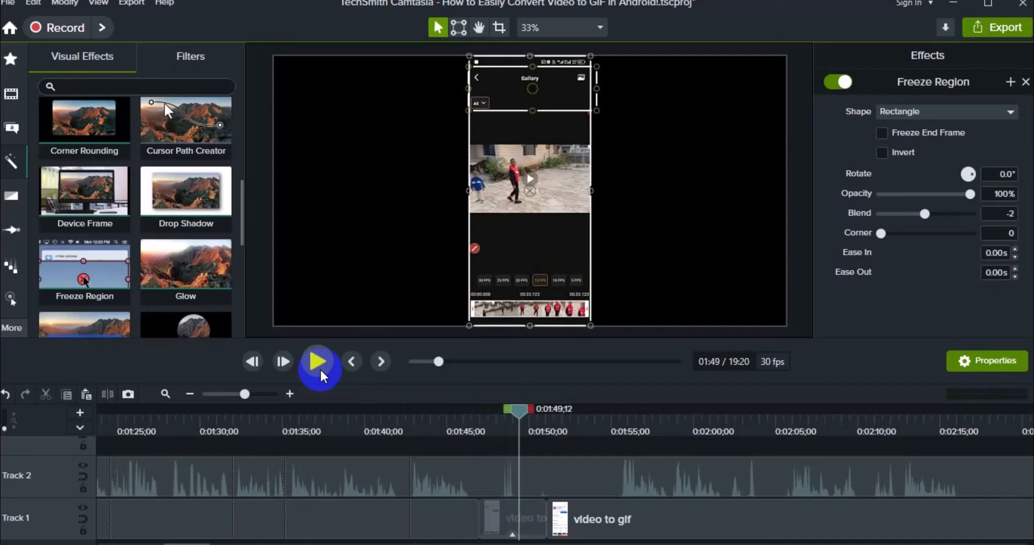
# Try the Invert option on the notification segment's freeze region and turn it off again
pyautogui.click(497, 518)
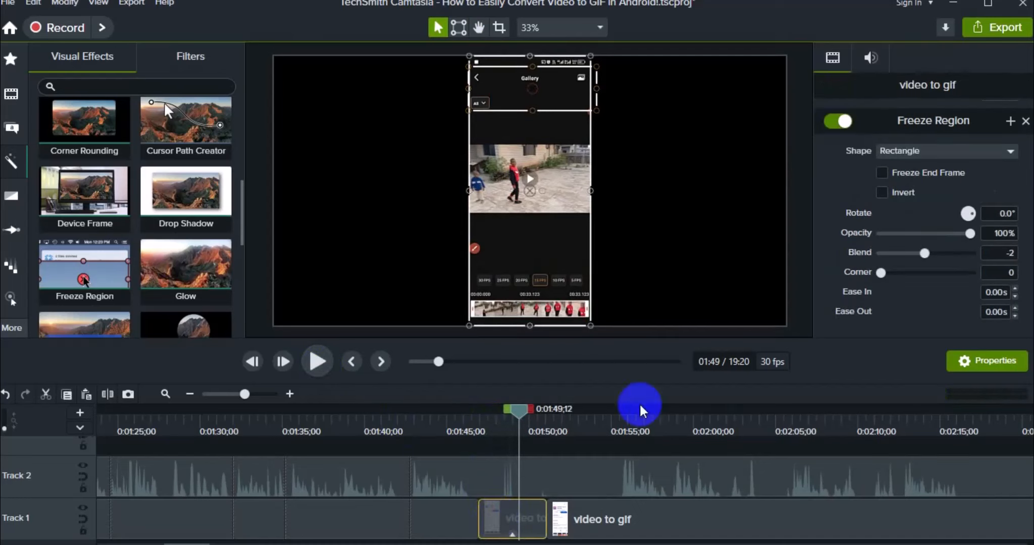
pyautogui.click(880, 192)
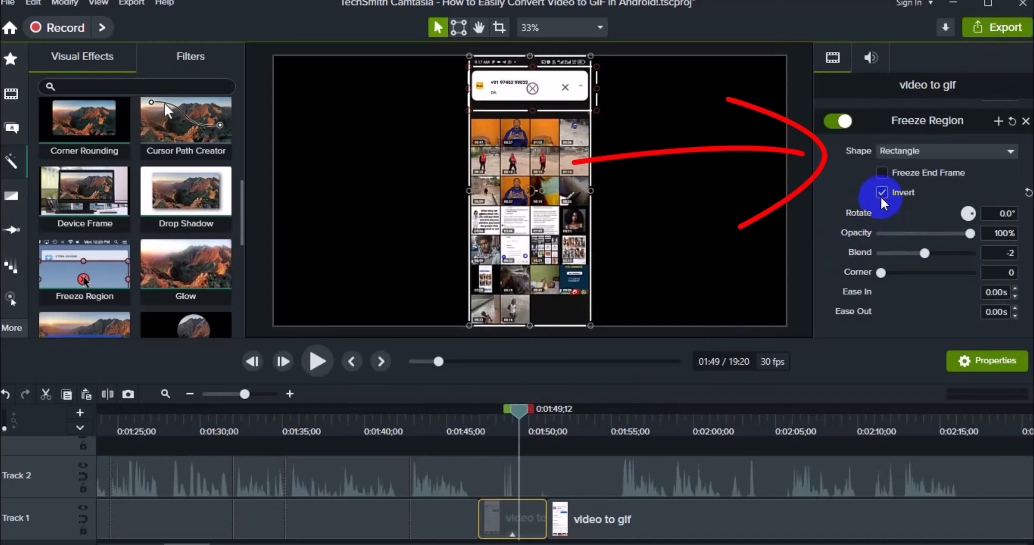
pyautogui.click(881, 197)
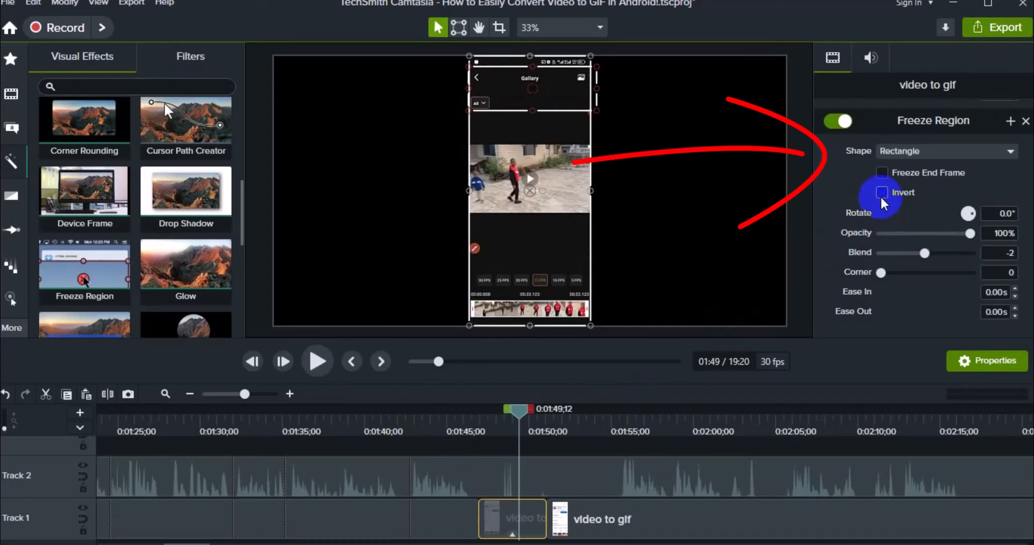